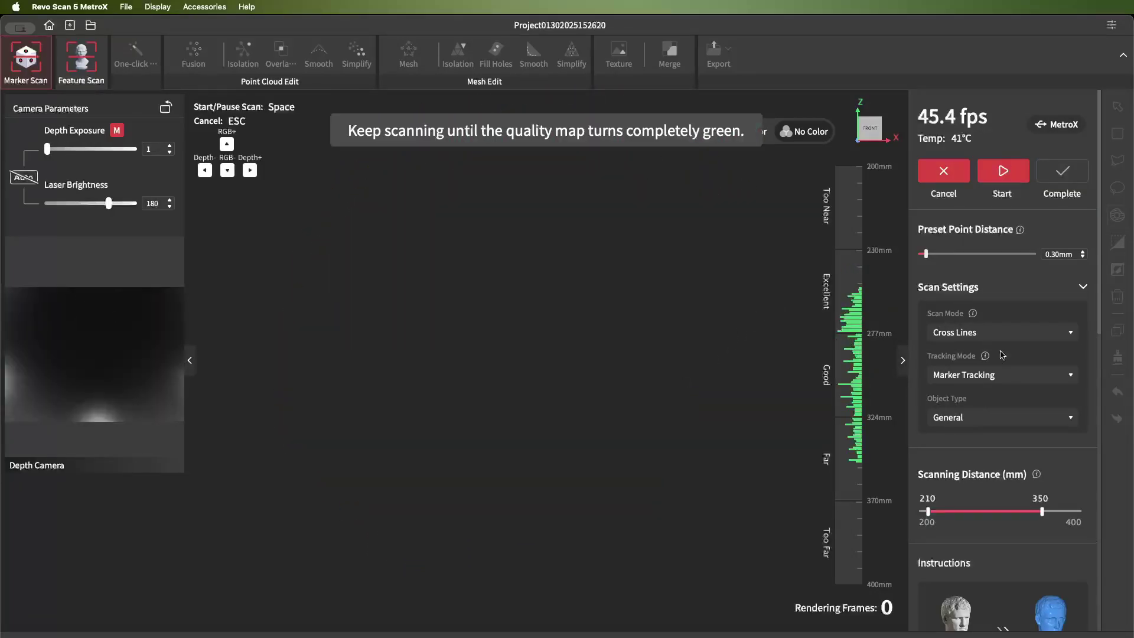
Step: Keep the scan mode on Cross Lines, set the object type to Black Object and start the scan
{"action": "left_click", "coordinate": [1016, 334]}
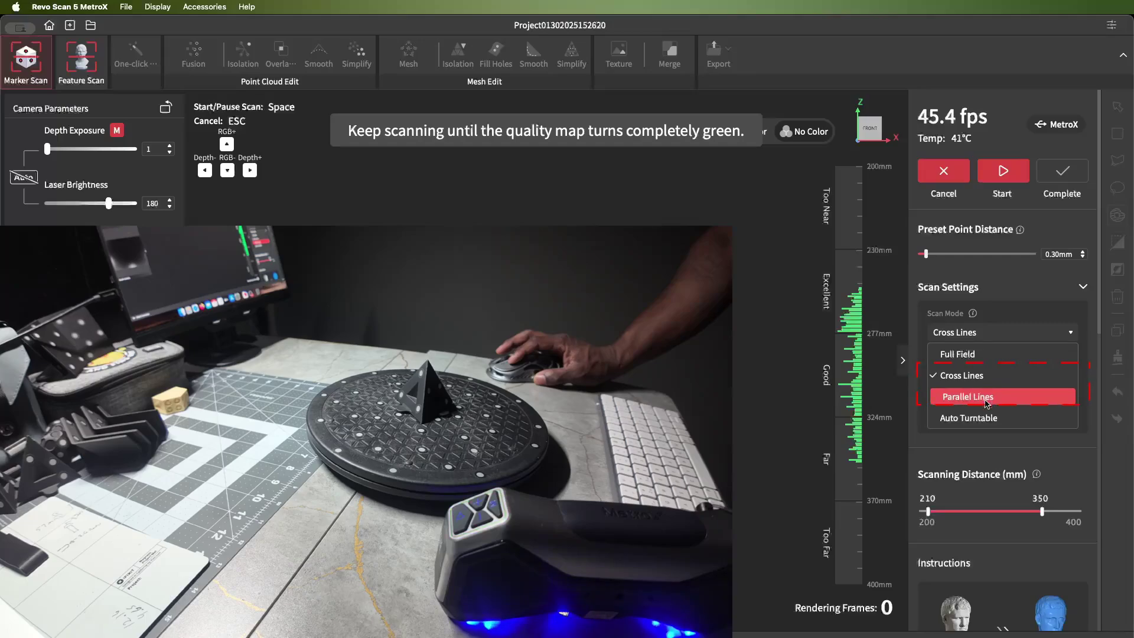
{"action": "left_click", "coordinate": [952, 377]}
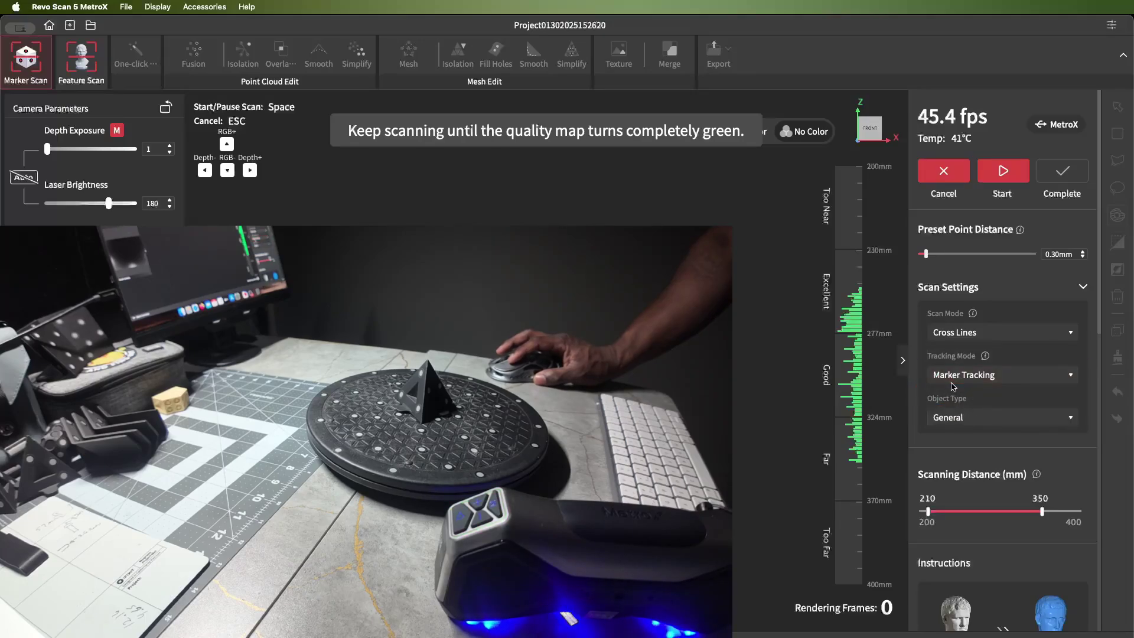
{"action": "left_click", "coordinate": [958, 417]}
{"action": "left_click", "coordinate": [960, 459]}
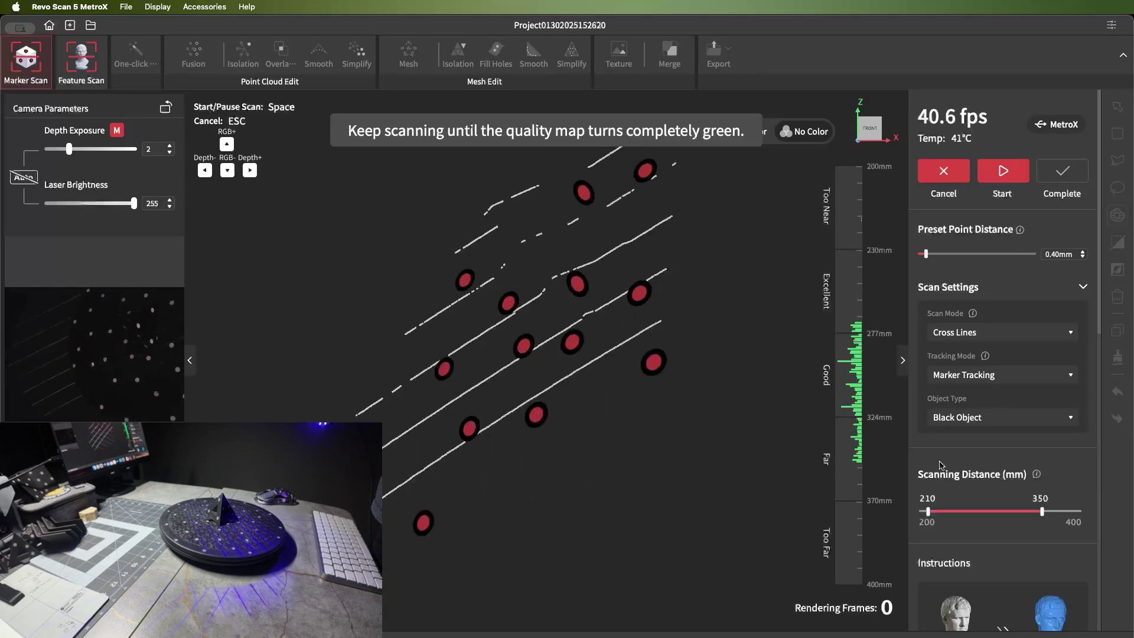
{"action": "key", "text": "space"}
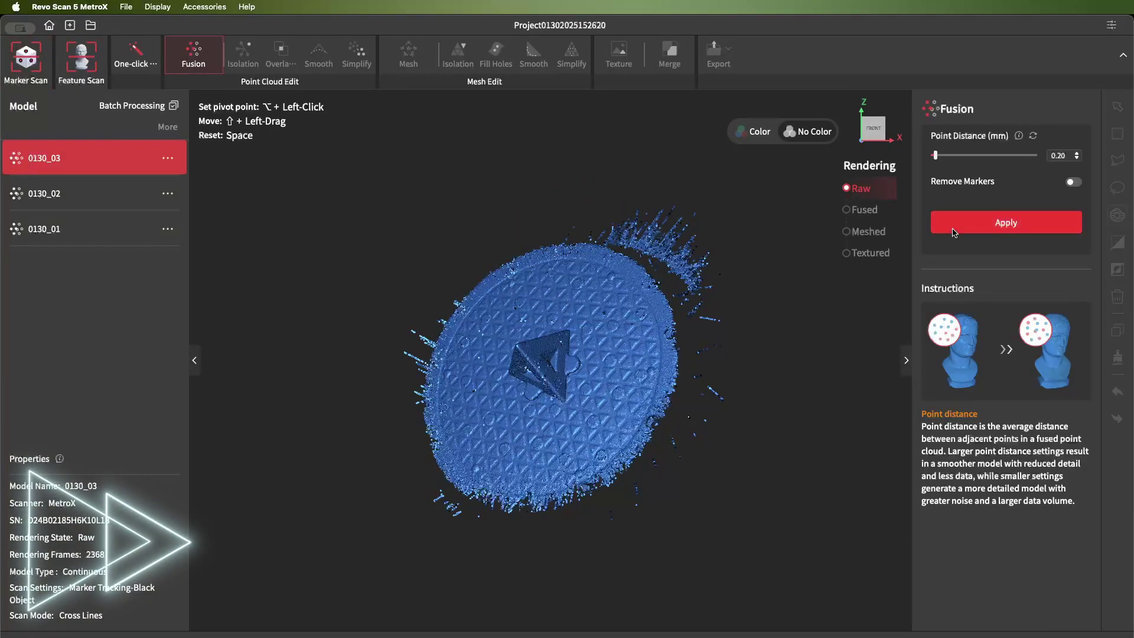
{"action": "left_click_drag", "start_coordinate": [461, 448], "coordinate": [733, 337]}
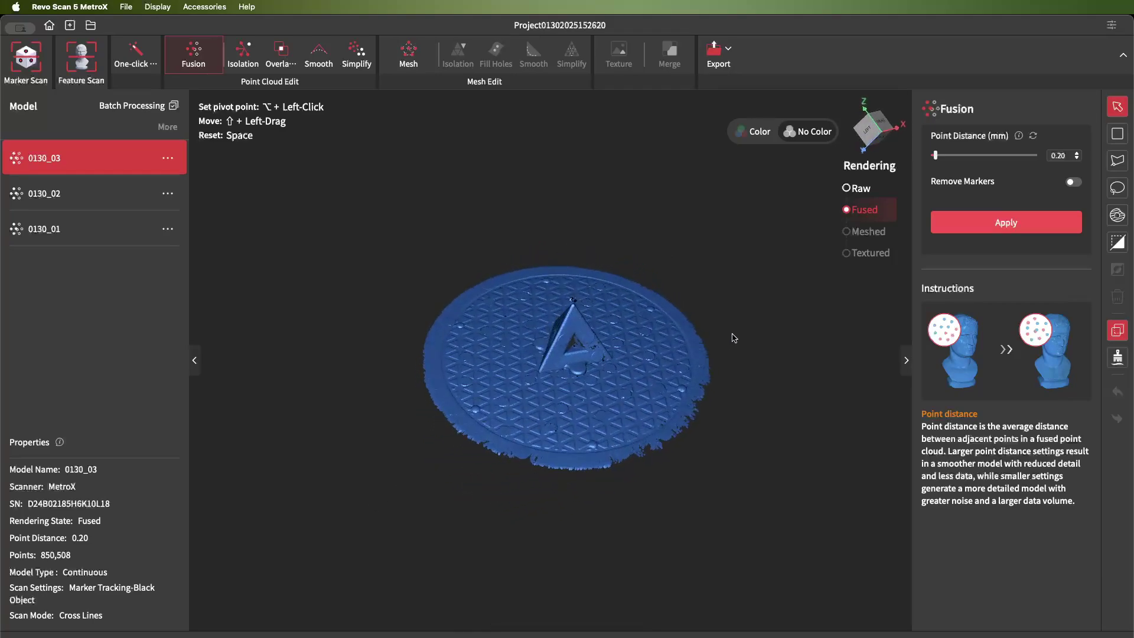
{"action": "left_click_drag", "start_coordinate": [460, 424], "coordinate": [466, 378]}
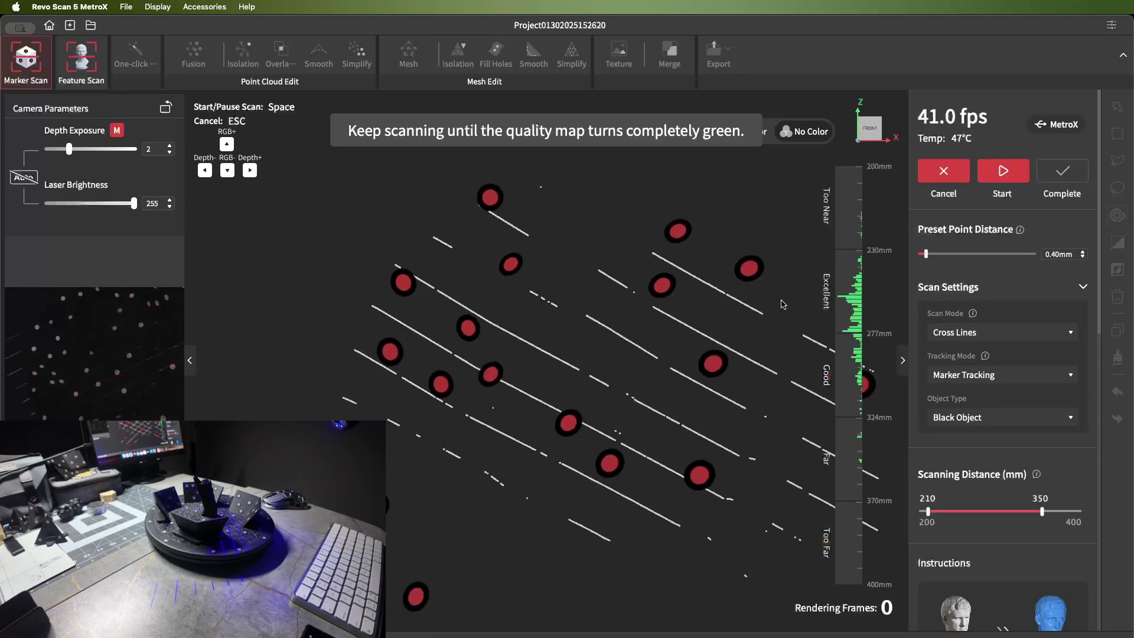
Step: Start a Cross Lines scan of the black grip surrounded by marker blocks on the turntable
{"action": "key", "text": "space"}
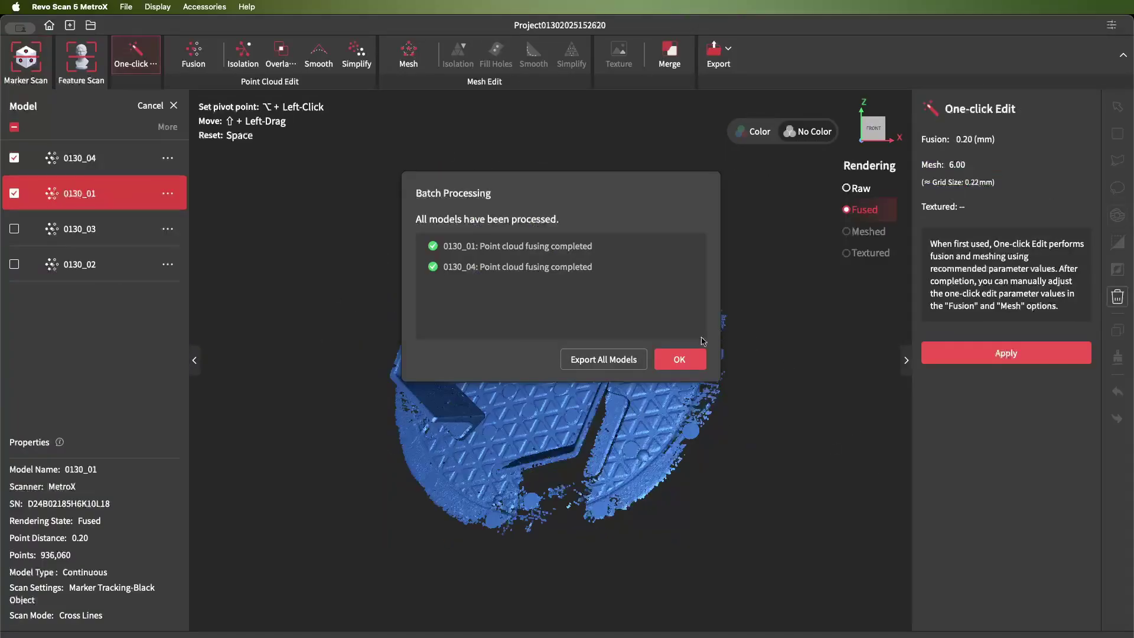
Step: Close the batch processing results and delete everything outside a lasso around the grip in scan 0130_01
{"action": "left_click", "coordinate": [679, 360]}
{"action": "mouse_move", "coordinate": [485, 362]}
{"action": "left_mouse_down"}
{"action": "mouse_move", "coordinate": [514, 331]}
{"action": "mouse_move", "coordinate": [579, 335]}
{"action": "mouse_move", "coordinate": [531, 413]}
{"action": "left_mouse_up"}
{"action": "key", "text": "l"}
{"action": "key", "text": "super+i"}
{"action": "key", "text": "Delete"}
Step: Delete the leftover turntable points beside the grip in scan 0130_01 and remove its isolated points
{"action": "left_click_drag", "start_coordinate": [492, 171], "coordinate": [673, 626]}
{"action": "key", "text": "Delete"}
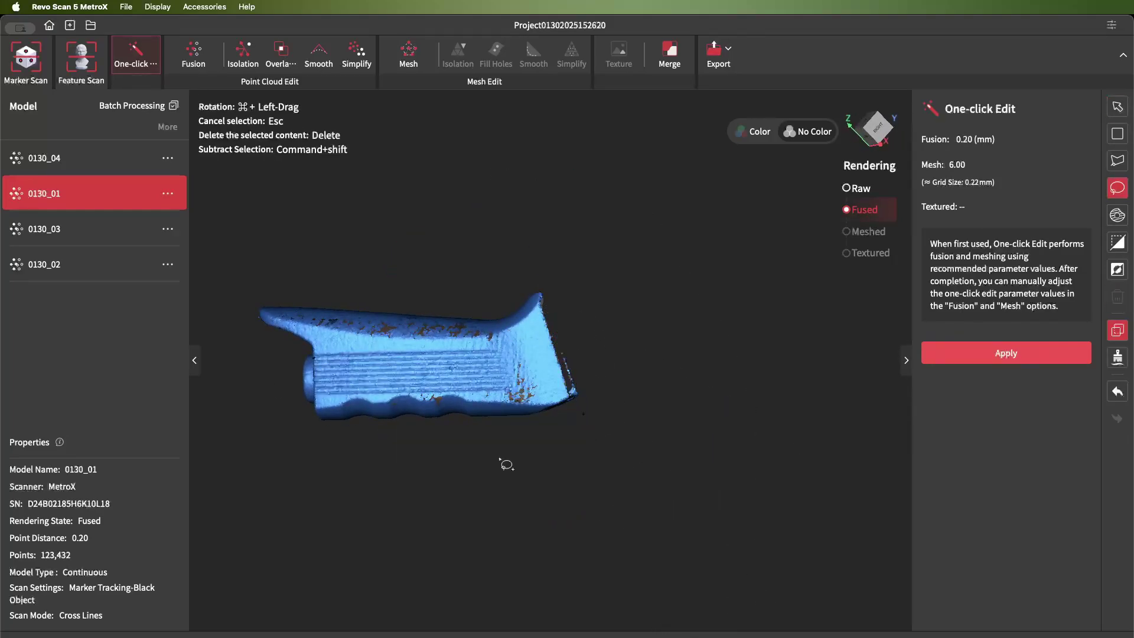
{"action": "left_click", "coordinate": [243, 56]}
{"action": "left_click", "coordinate": [1049, 202]}
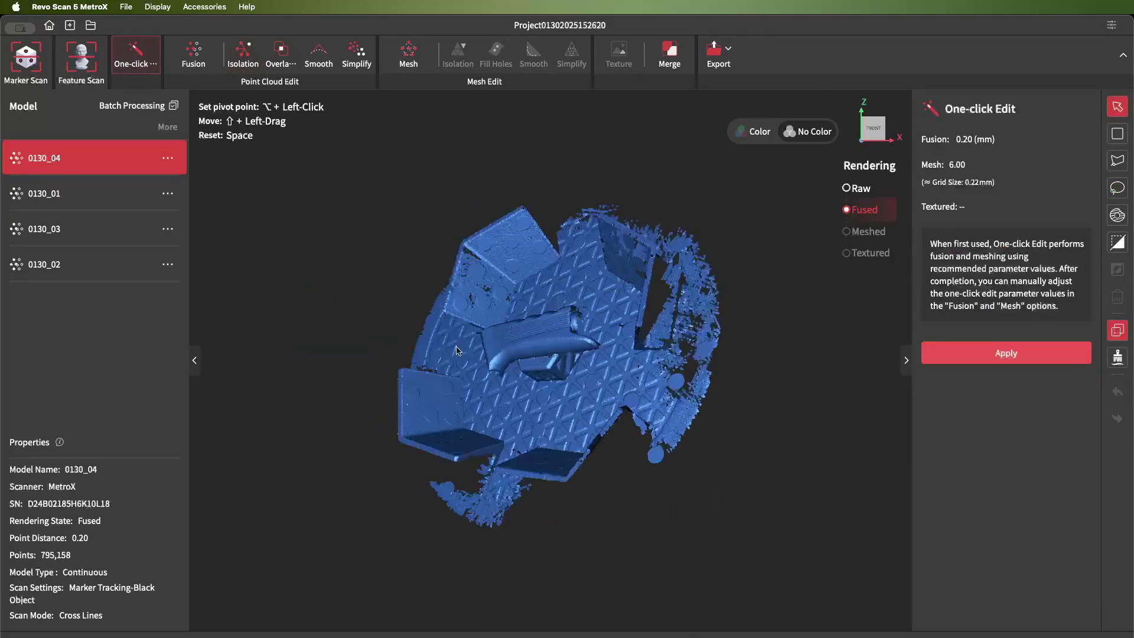
Step: Lasso the grip in scan 0130_04, invert the selection and delete the surrounding marker blocks and turntable
{"action": "key", "text": "l"}
{"action": "left_click_drag", "start_coordinate": [722, 375], "coordinate": [609, 381]}
{"action": "left_click_drag", "start_coordinate": [435, 306], "coordinate": [649, 248]}
{"action": "key", "text": "super+i"}
{"action": "key", "text": "Delete"}
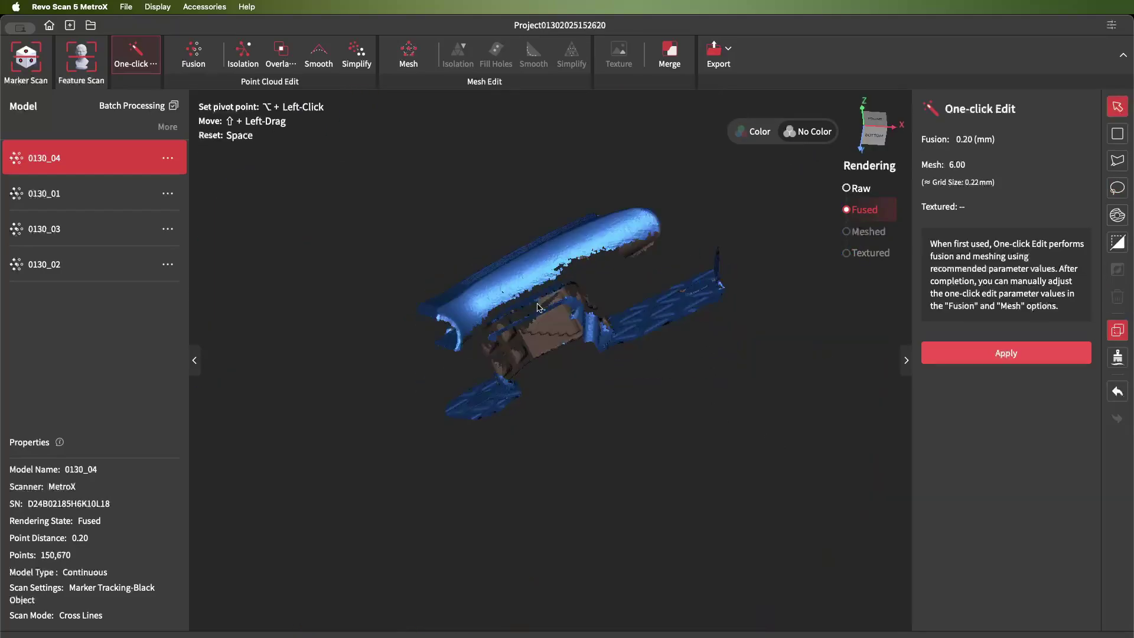
Step: Delete the remaining turntable pieces under the grip in scan 0130_04 and open the point cloud Isolation tool
{"action": "left_click_drag", "start_coordinate": [724, 232], "coordinate": [620, 287]}
{"action": "left_click_drag", "start_coordinate": [450, 556], "coordinate": [434, 544]}
{"action": "key", "text": "Delete"}
{"action": "left_click", "coordinate": [243, 57]}
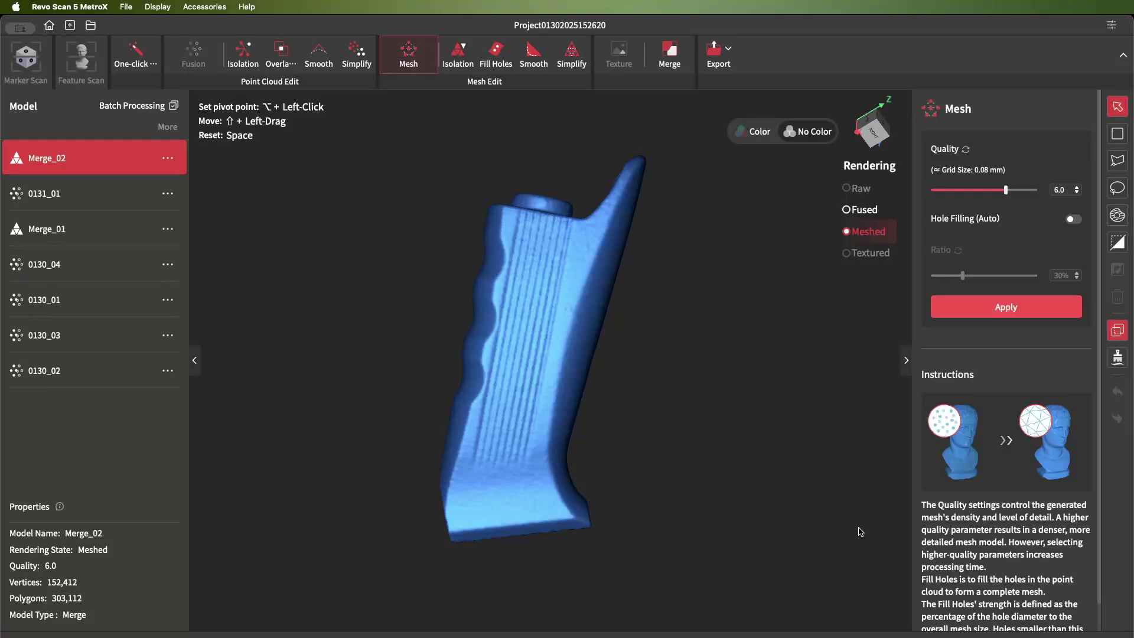
{"action": "left_click_drag", "start_coordinate": [860, 532], "coordinate": [670, 443]}
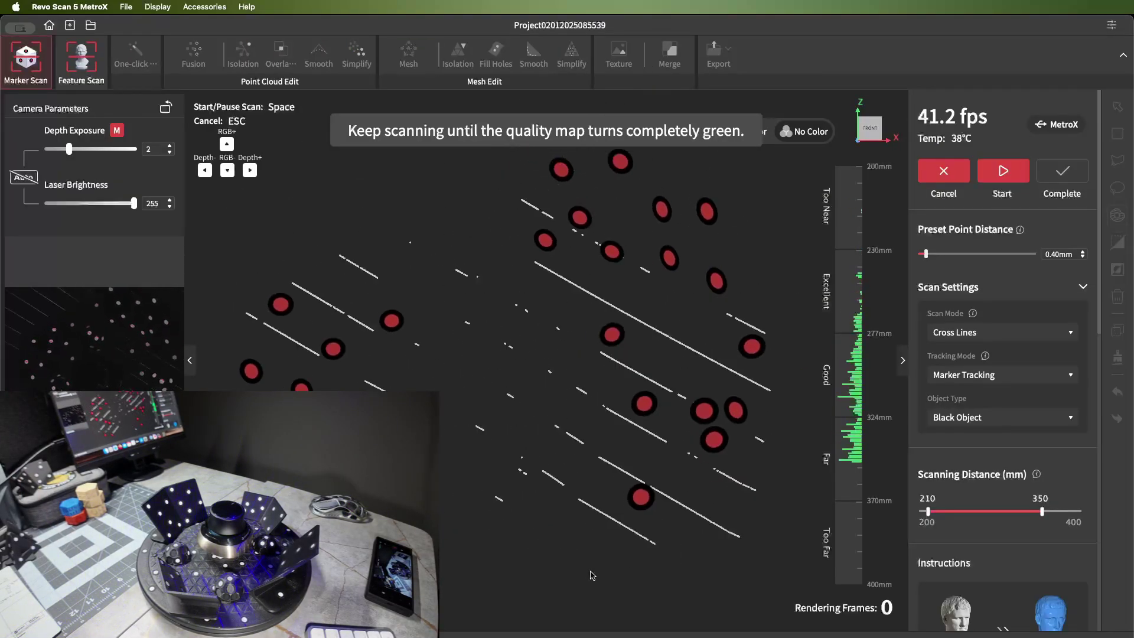
Step: Start a Cross Lines scan of the round object standing between the marker blocks in the new project
{"action": "key", "text": "space"}
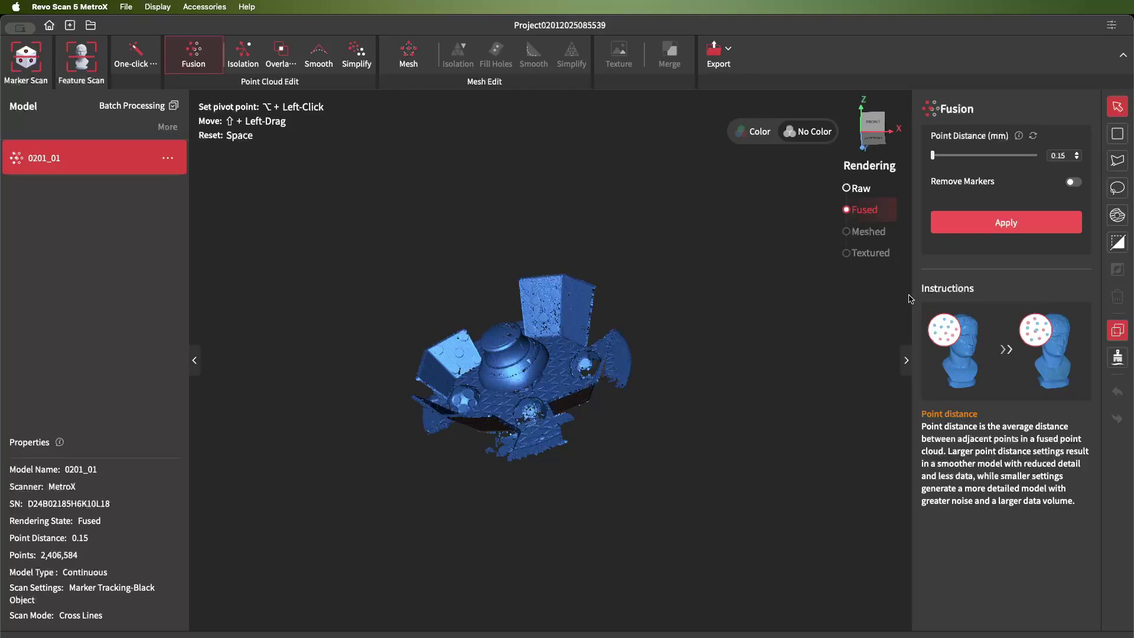
Step: Lasso the central round object in fused scan 0201_01, invert the selection and delete everything around it
{"action": "left_click_drag", "start_coordinate": [504, 290], "coordinate": [532, 331]}
{"action": "left_click", "coordinate": [1117, 188]}
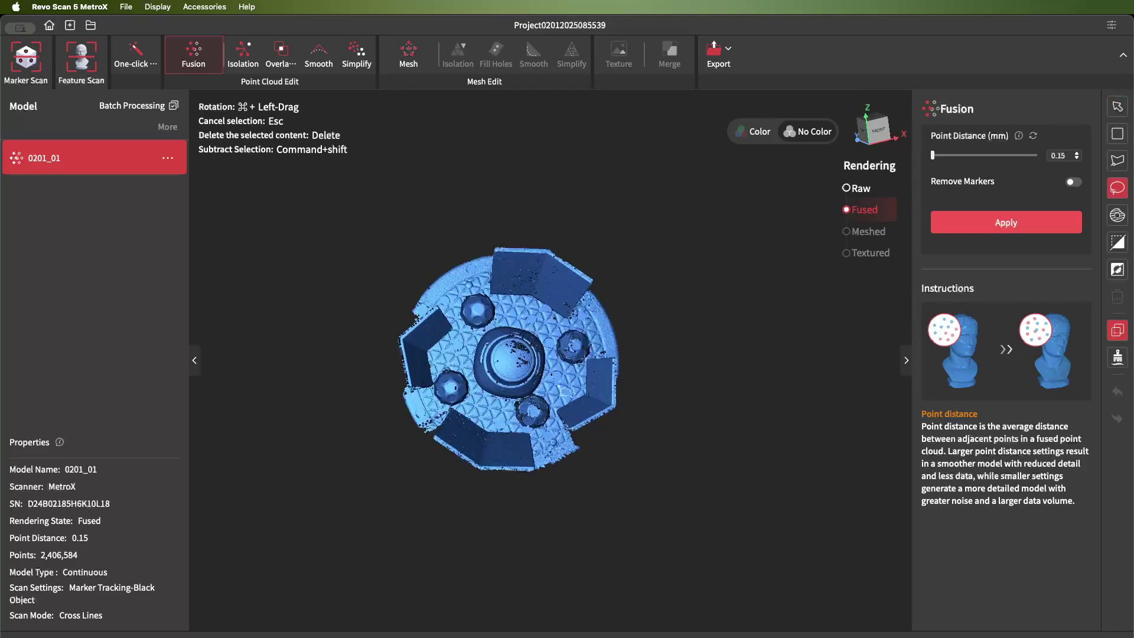
{"action": "mouse_move", "coordinate": [505, 408]}
{"action": "left_mouse_down"}
{"action": "mouse_move", "coordinate": [481, 328]}
{"action": "mouse_move", "coordinate": [558, 371]}
{"action": "mouse_move", "coordinate": [507, 407]}
{"action": "left_mouse_up"}
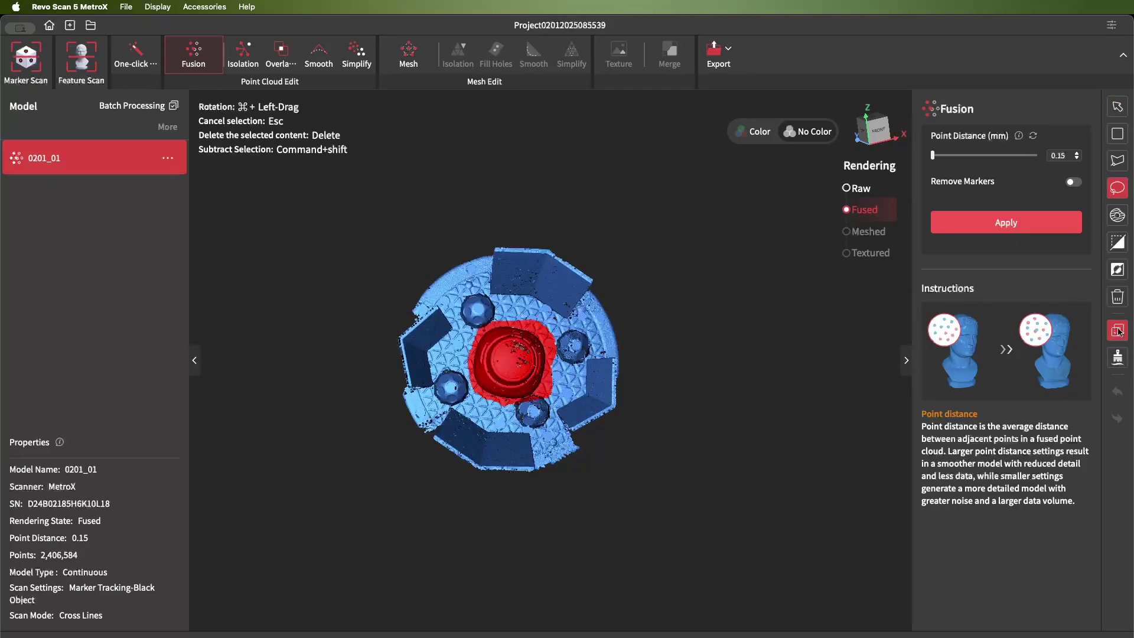
{"action": "left_click", "coordinate": [1117, 270]}
{"action": "left_click", "coordinate": [1117, 296]}
Step: Detect and remove isolated points from the round object's point cloud at an isolation rate of 15.0%
{"action": "left_click", "coordinate": [243, 55]}
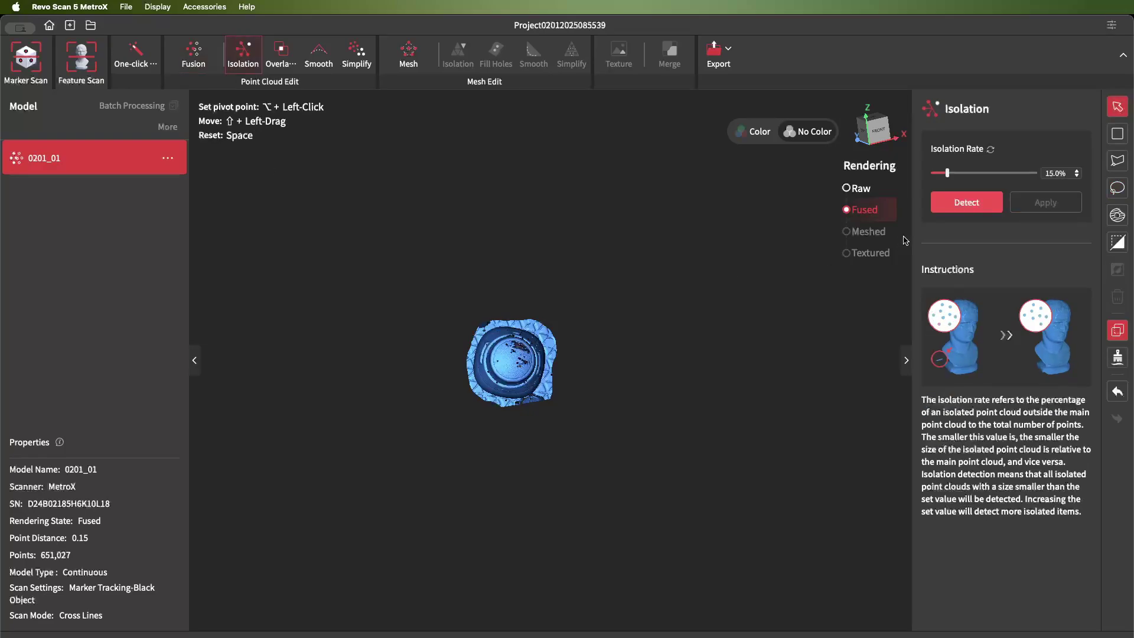
{"action": "left_click", "coordinate": [966, 202]}
{"action": "left_click", "coordinate": [1045, 202]}
Step: Lasso the flat turntable remnant beneath the round object and delete it
{"action": "left_click_drag", "start_coordinate": [514, 343], "coordinate": [547, 399]}
{"action": "left_click", "coordinate": [1117, 187]}
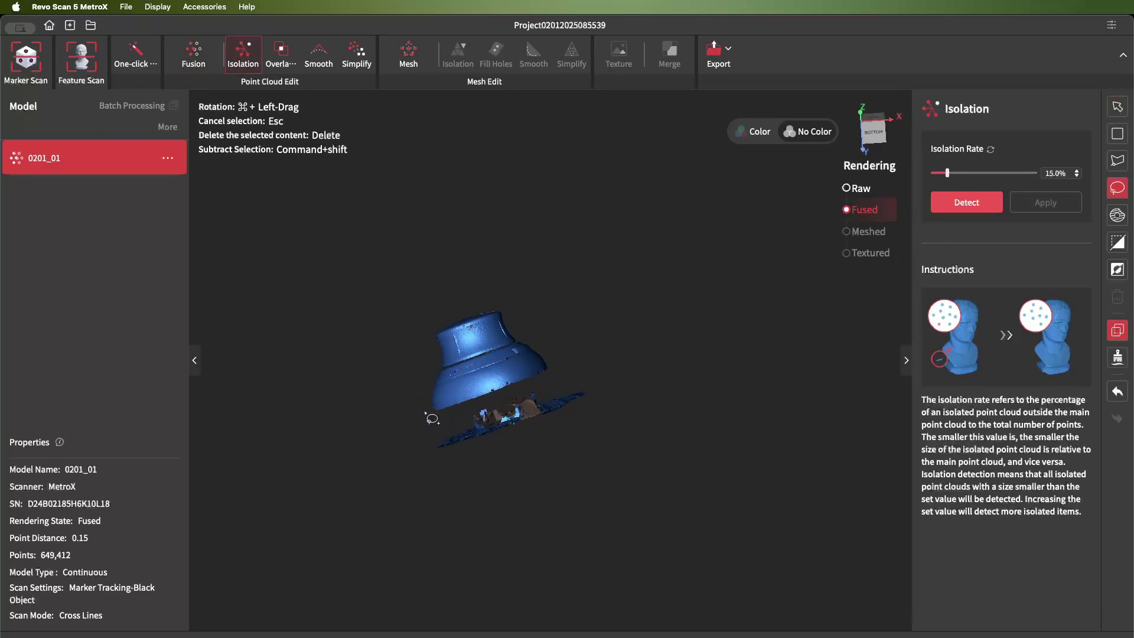
{"action": "mouse_move", "coordinate": [407, 373]}
{"action": "left_mouse_down"}
{"action": "mouse_move", "coordinate": [638, 366]}
{"action": "mouse_move", "coordinate": [633, 353]}
{"action": "mouse_move", "coordinate": [591, 372]}
{"action": "left_mouse_up"}
{"action": "key", "text": "Delete"}
{"action": "key", "text": "Escape"}
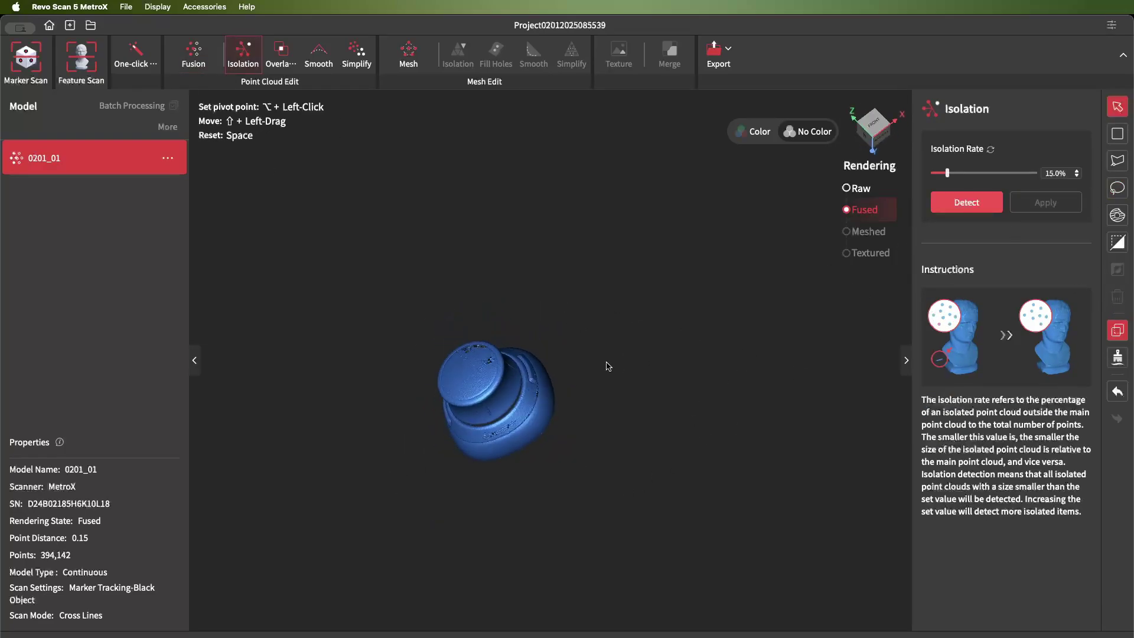
Step: Detect and remove overlapping points from the point cloud with a vertical distance of 0.32 mm
{"action": "left_click", "coordinate": [281, 55]}
{"action": "left_click", "coordinate": [966, 201]}
{"action": "left_click", "coordinate": [1044, 202]}
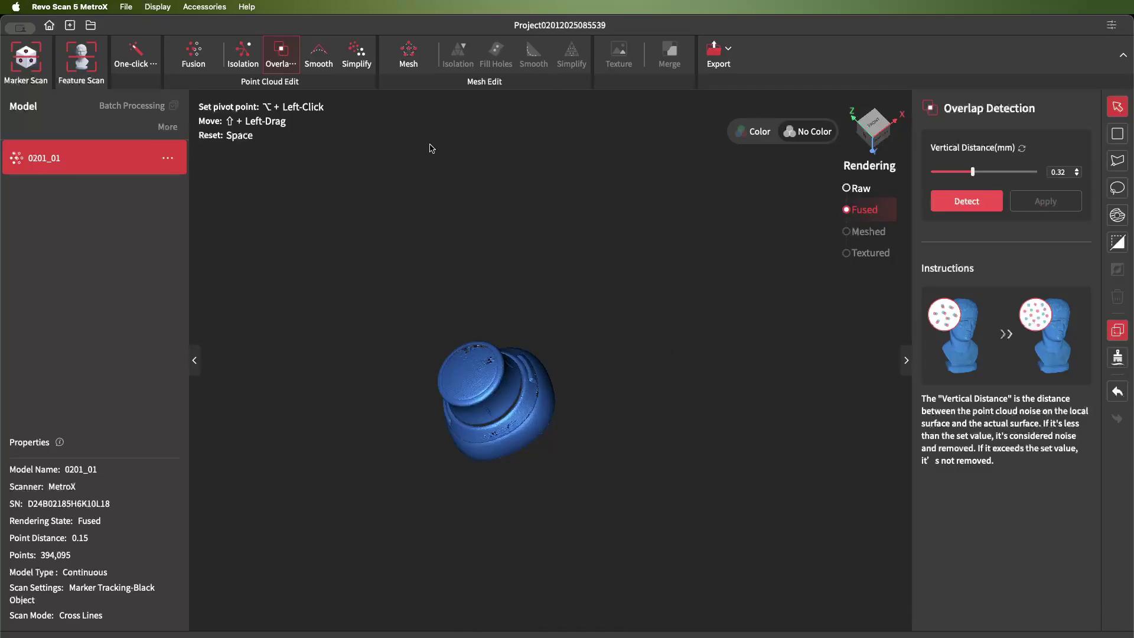
Step: Mesh the round object's point cloud at quality 6.4 with automatic hole filling at a 30% ratio, and inspect the result
{"action": "left_click", "coordinate": [408, 55]}
{"action": "left_click", "coordinate": [1073, 219]}
{"action": "left_click", "coordinate": [1056, 311]}
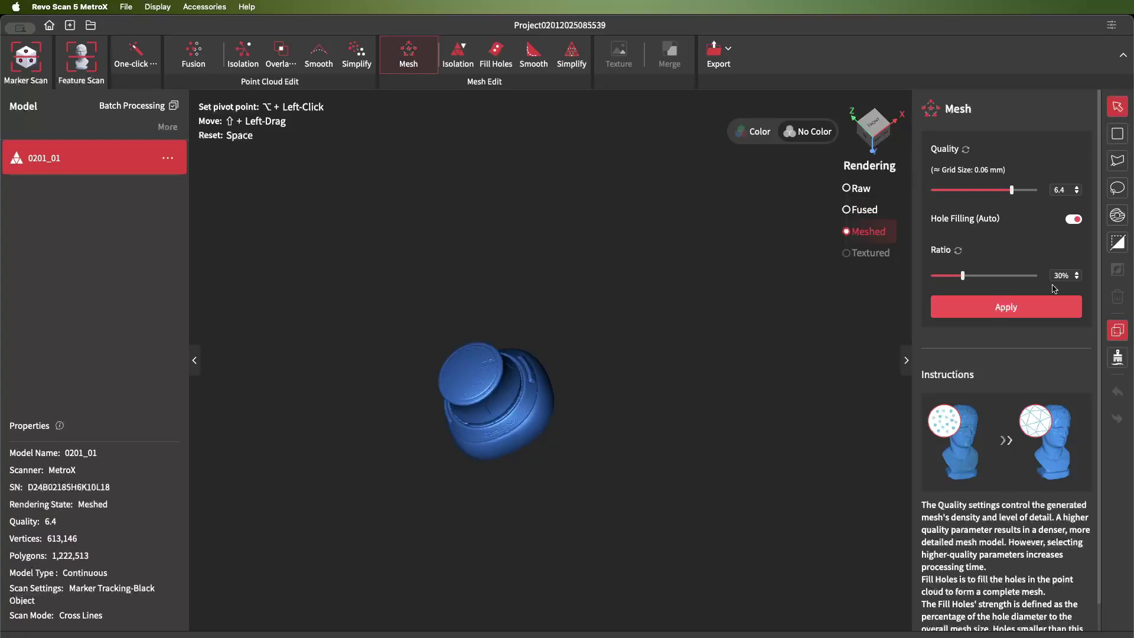
{"action": "scroll", "coordinate": [402, 466], "scroll_direction": "up", "scroll_amount": 3}
{"action": "left_click_drag", "start_coordinate": [401, 467], "coordinate": [935, 430]}
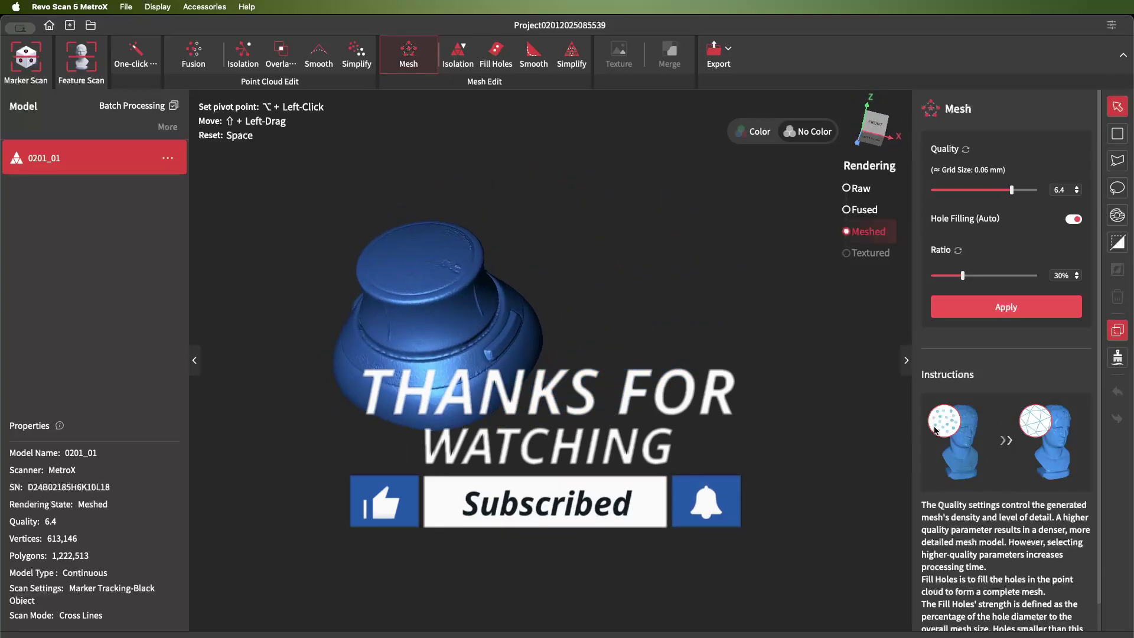